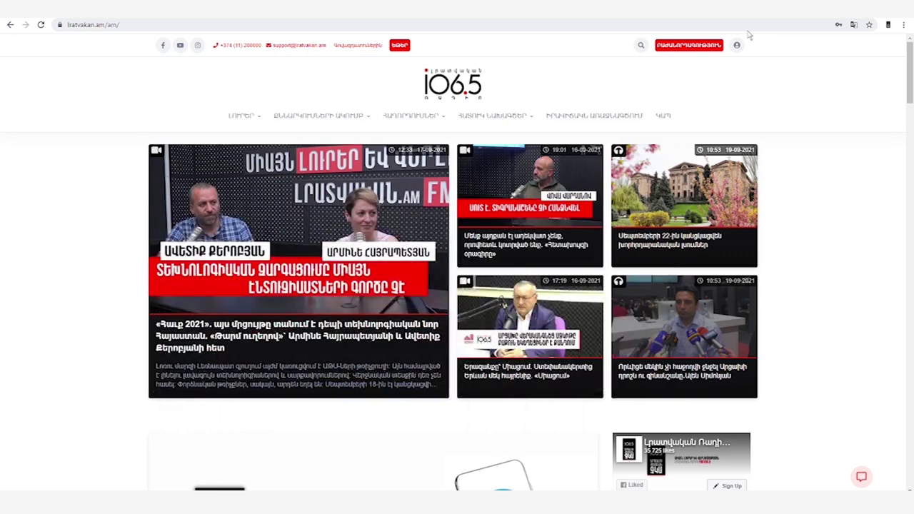
- Go to the ԲԱԺԱՆՈՐԴԱԳՐՈՒԹՅՈՒՆ page and apply the saved login suggestion
{"action": "left_click", "coordinate": [707, 45]}
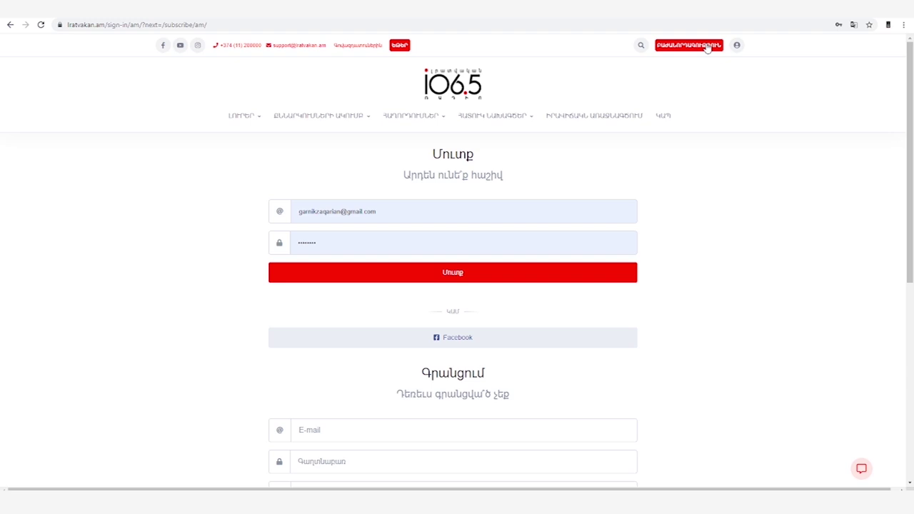
{"action": "left_click", "coordinate": [397, 214]}
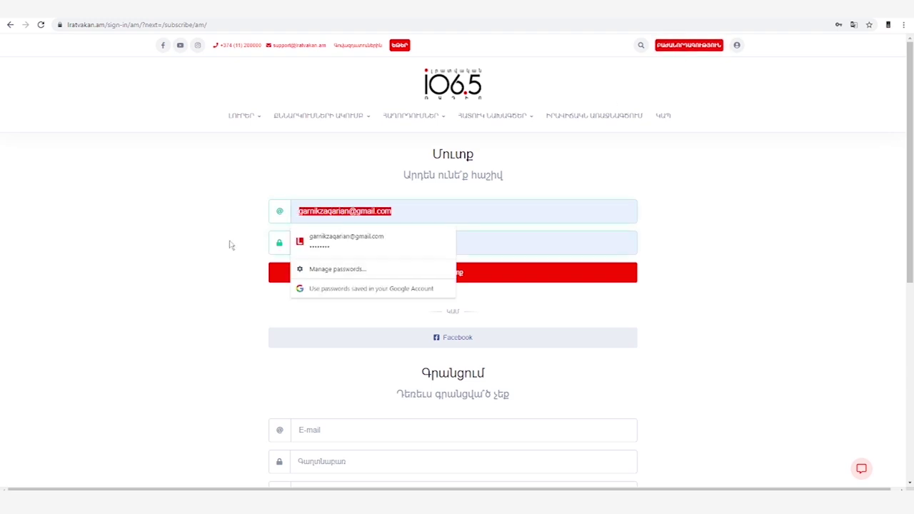
{"action": "key", "text": "Down"}
{"action": "key", "text": "Return"}
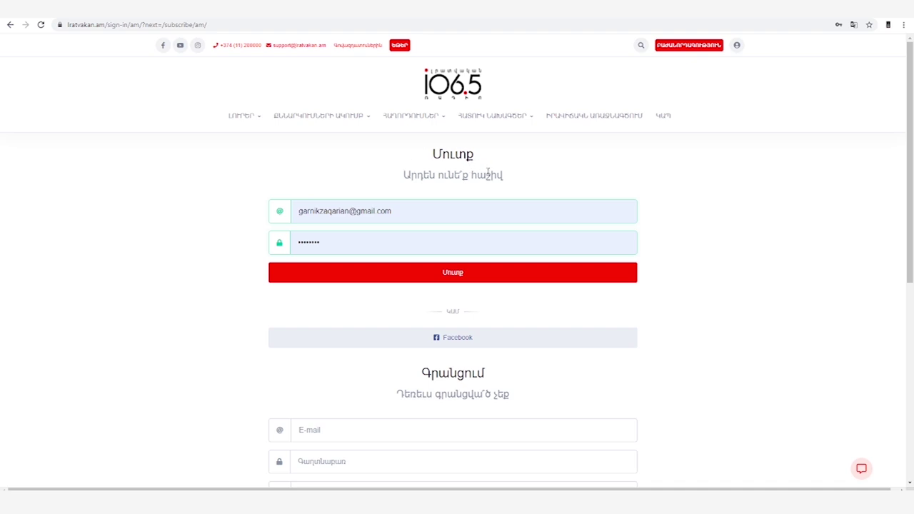
- Fill the Գրանցում form with a new e-mail, password and repeated password, then register
{"action": "scroll", "coordinate": [487, 155], "scroll_direction": "down", "scroll_amount": 2}
{"action": "scroll", "coordinate": [487, 155], "scroll_direction": "down", "scroll_amount": 1}
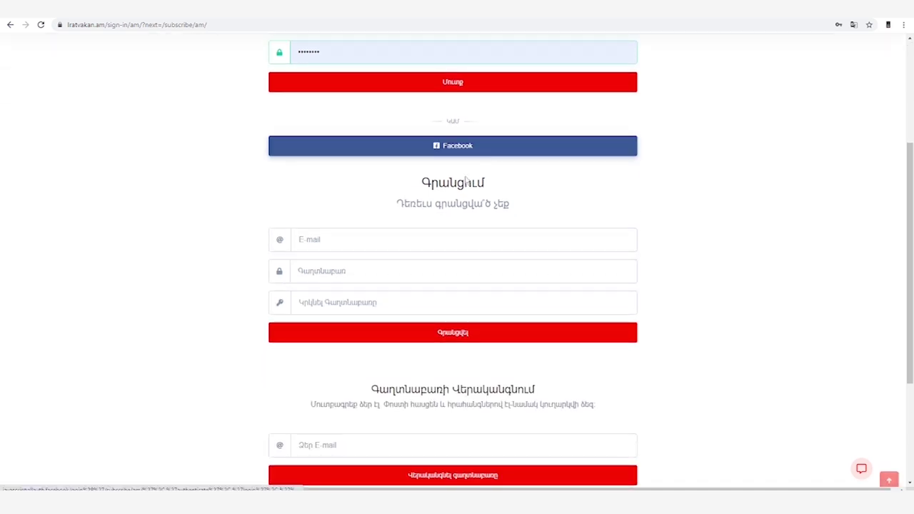
{"action": "left_click", "coordinate": [333, 237]}
{"action": "type", "text": "lratva"}
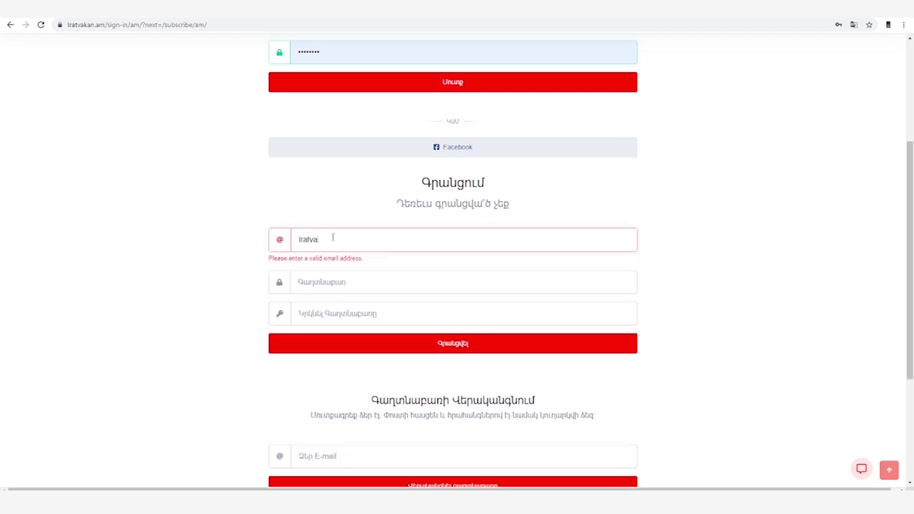
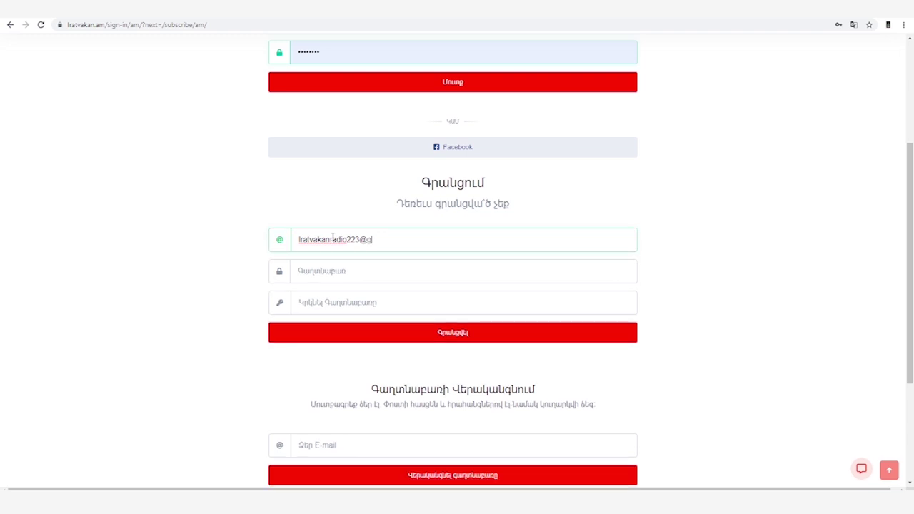
{"action": "left_click", "coordinate": [350, 272]}
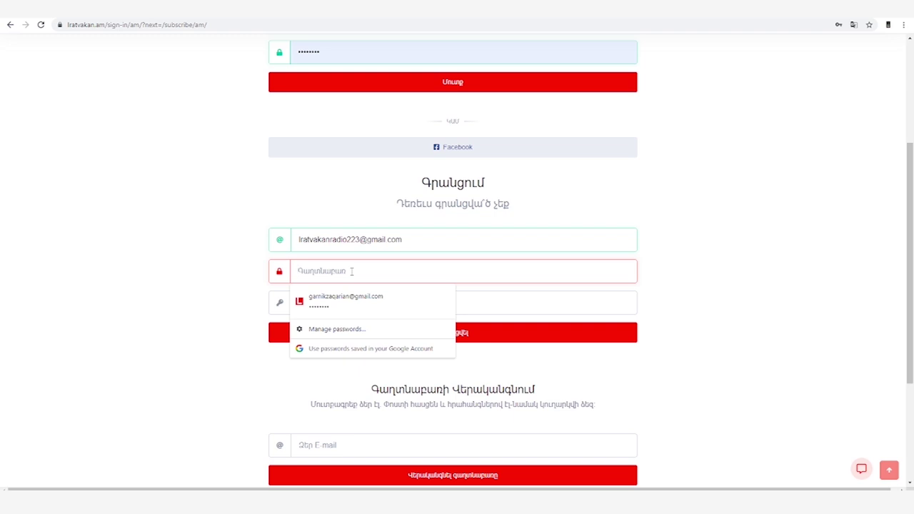
{"action": "type", "text": "****"}
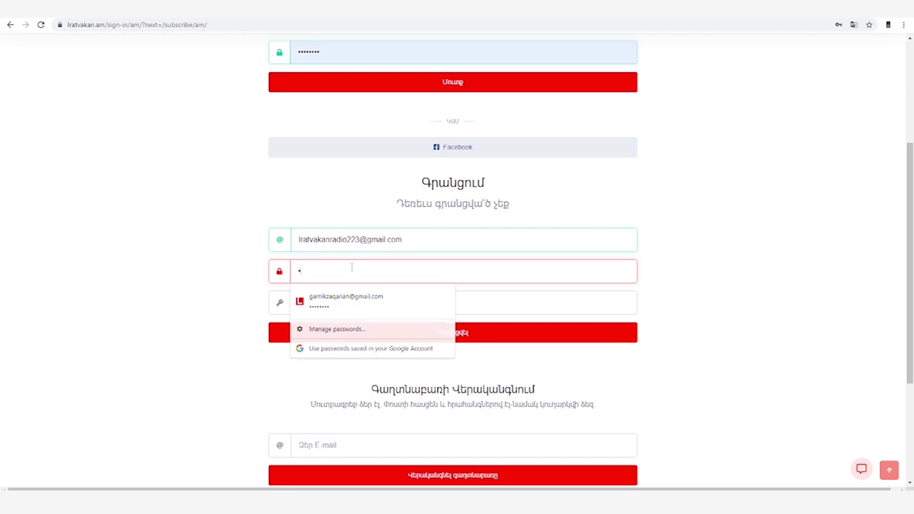
{"action": "type", "text": "**"}
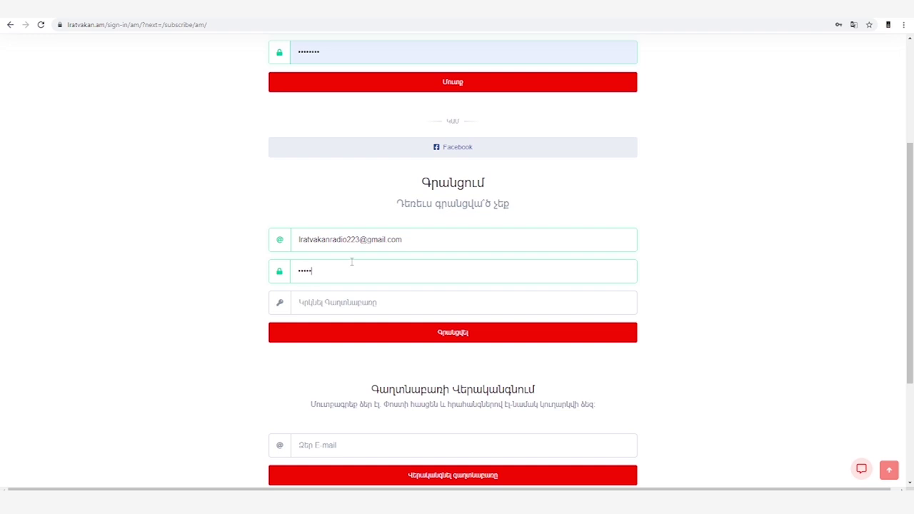
{"action": "type", "text": "**"}
{"action": "key", "text": "Tab"}
{"action": "type", "text": "*******"}
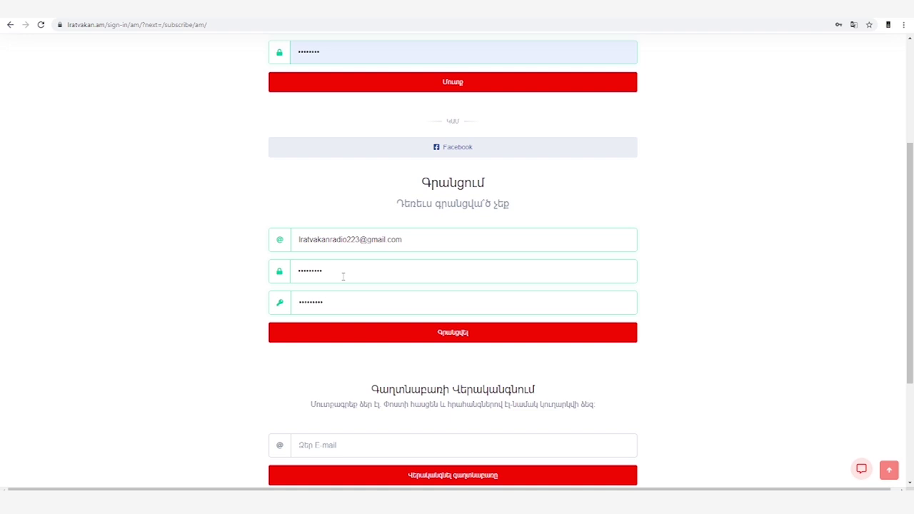
{"action": "left_click", "coordinate": [401, 339]}
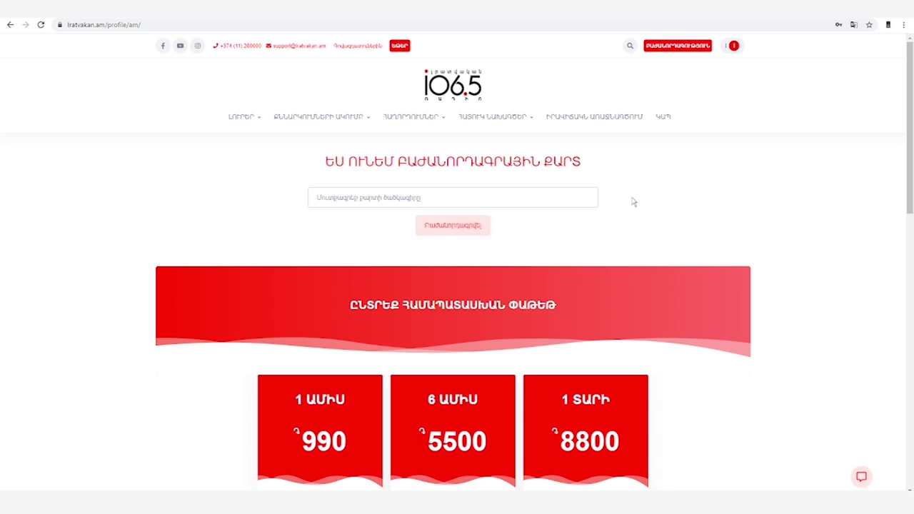
- Buy the 1 ԱՄԻՍ plan for 990
{"action": "scroll", "coordinate": [592, 225], "scroll_direction": "down", "scroll_amount": 3}
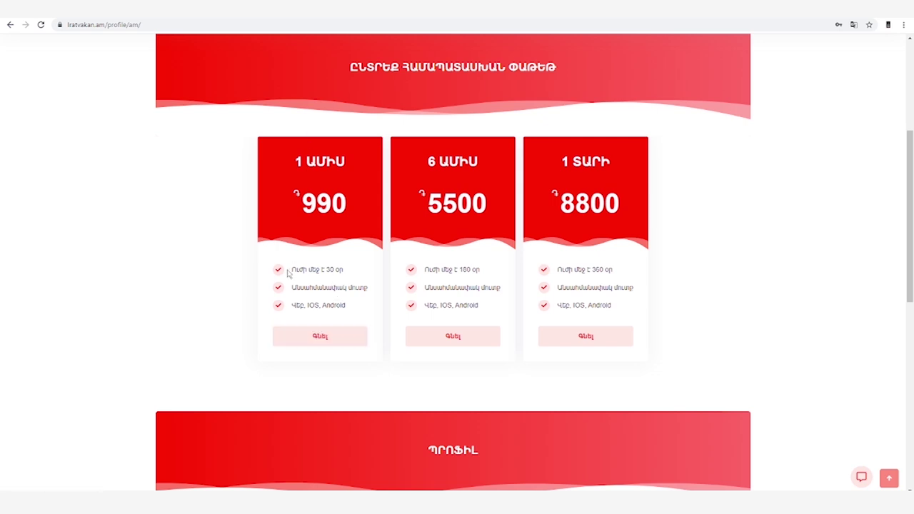
{"action": "left_click_drag", "start_coordinate": [334, 278], "coordinate": [360, 311]}
{"action": "left_click", "coordinate": [233, 360]}
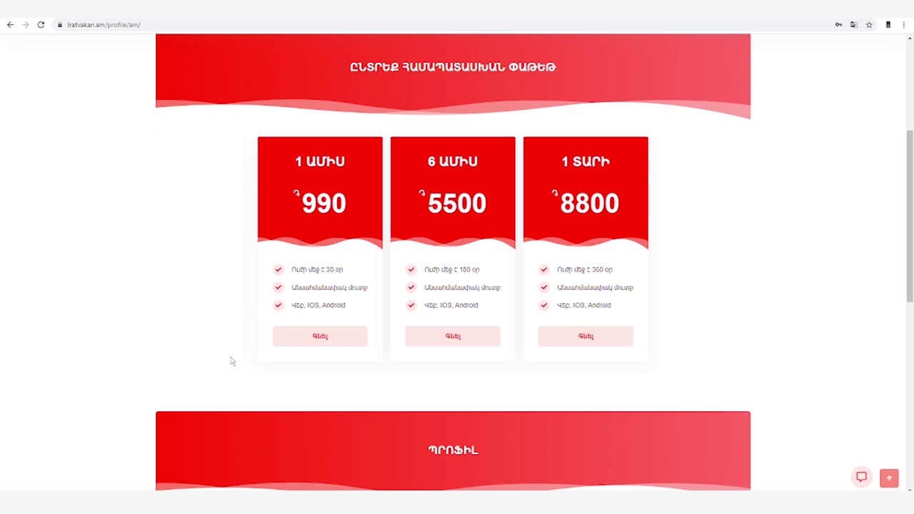
{"action": "left_click", "coordinate": [320, 336]}
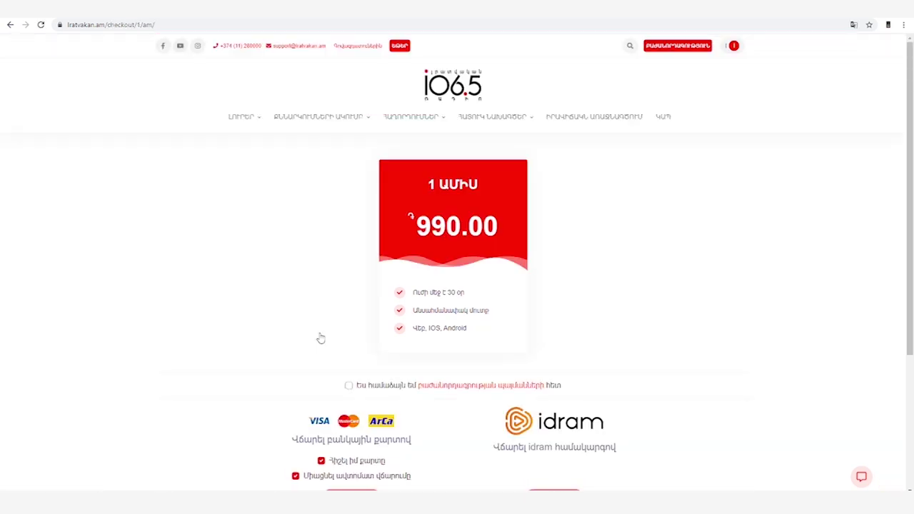
- Accept the subscription terms, keep Remember card checked, and continue to bank card payment
{"action": "scroll", "coordinate": [448, 248], "scroll_direction": "down", "scroll_amount": 3}
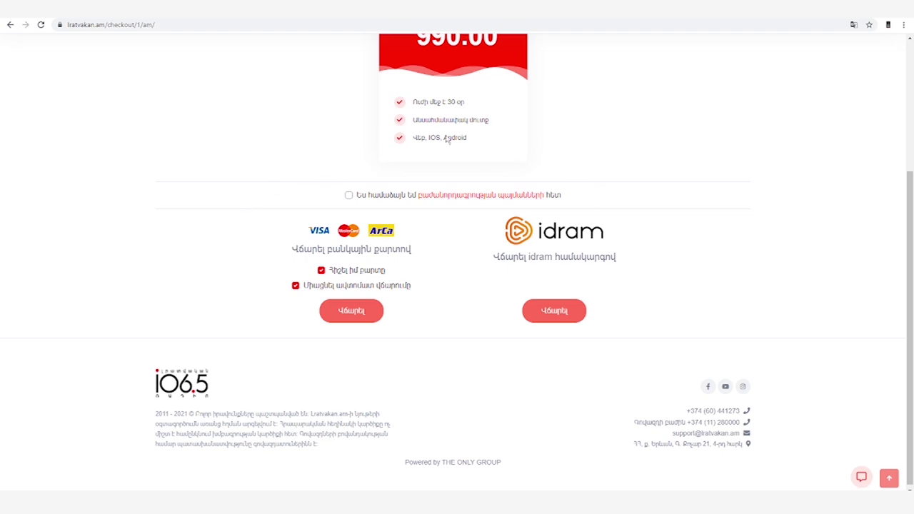
{"action": "left_click", "coordinate": [349, 195]}
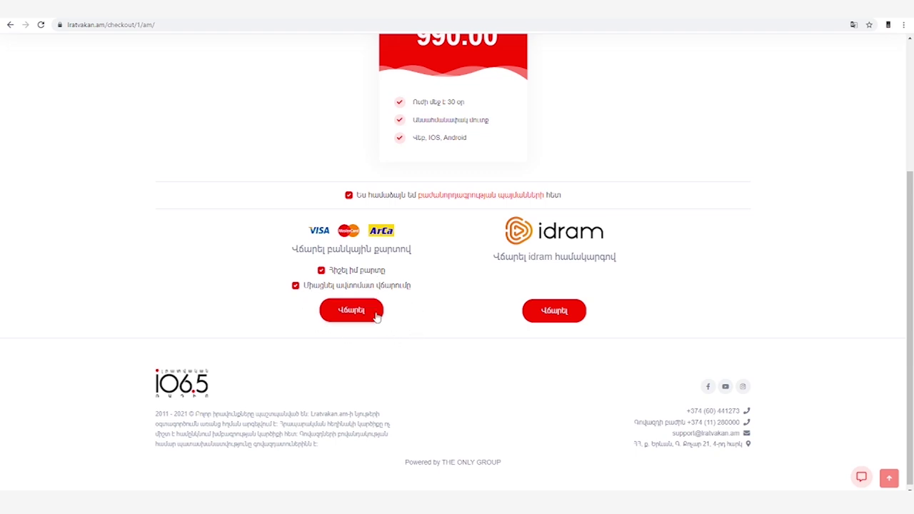
{"action": "left_click", "coordinate": [321, 270]}
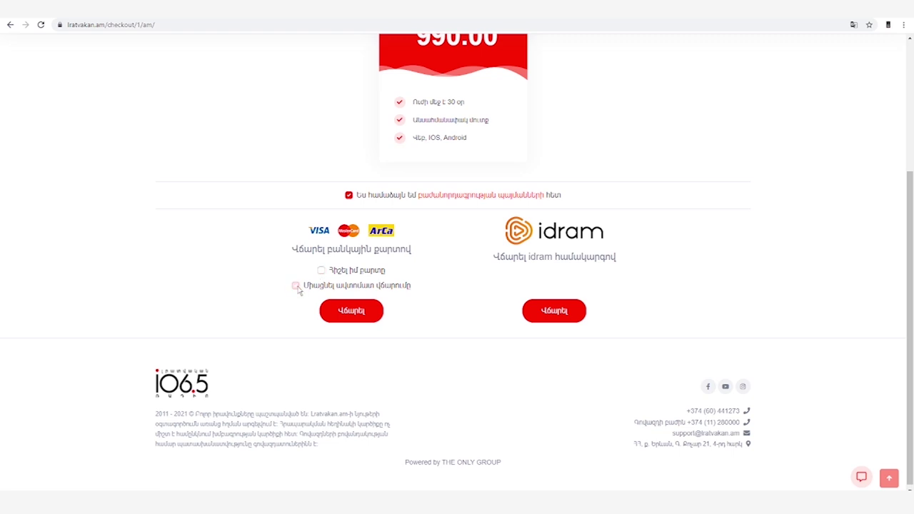
{"action": "left_click", "coordinate": [320, 271]}
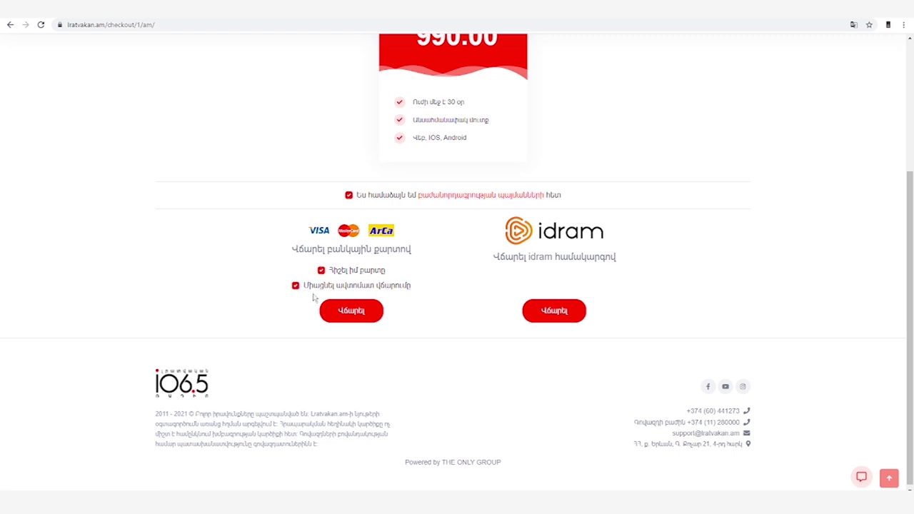
{"action": "left_click", "coordinate": [347, 310]}
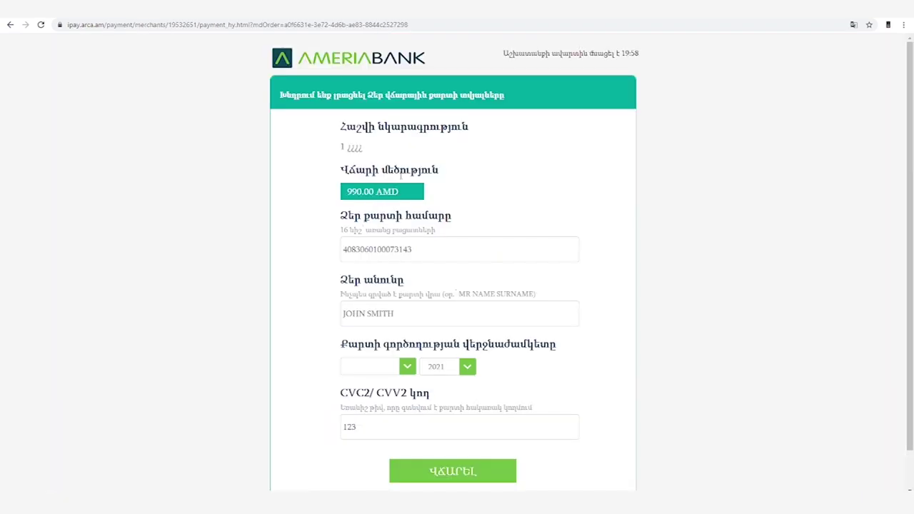
- Enter the cardholder's name and set the expiry to month 2, year 2023
{"action": "scroll", "coordinate": [405, 173], "scroll_direction": "down", "scroll_amount": 1}
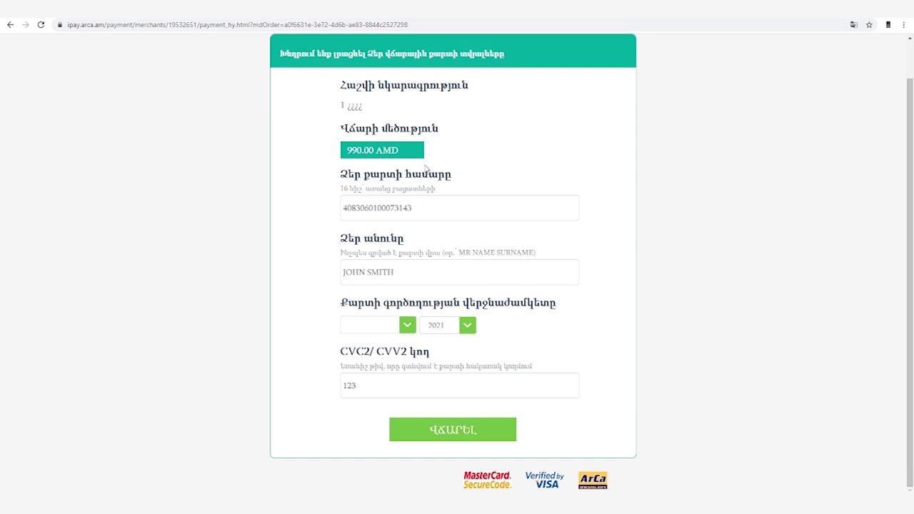
{"action": "left_click", "coordinate": [504, 251]}
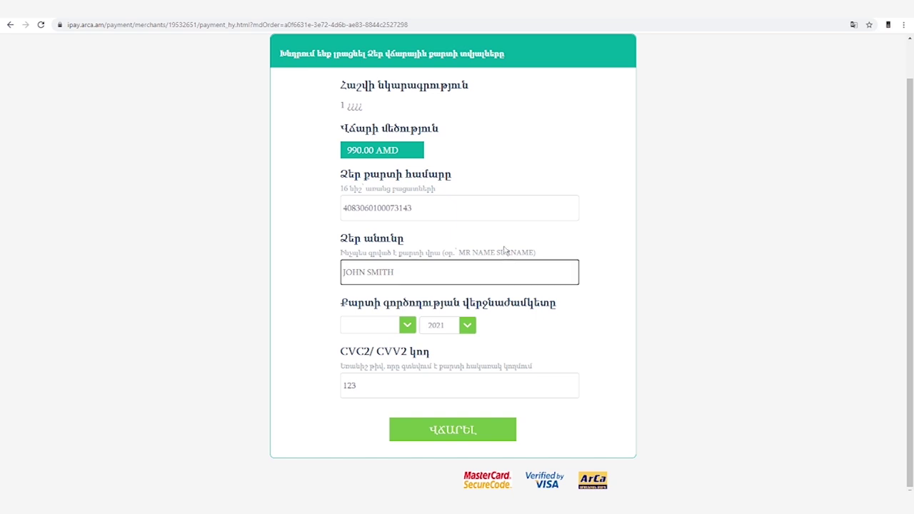
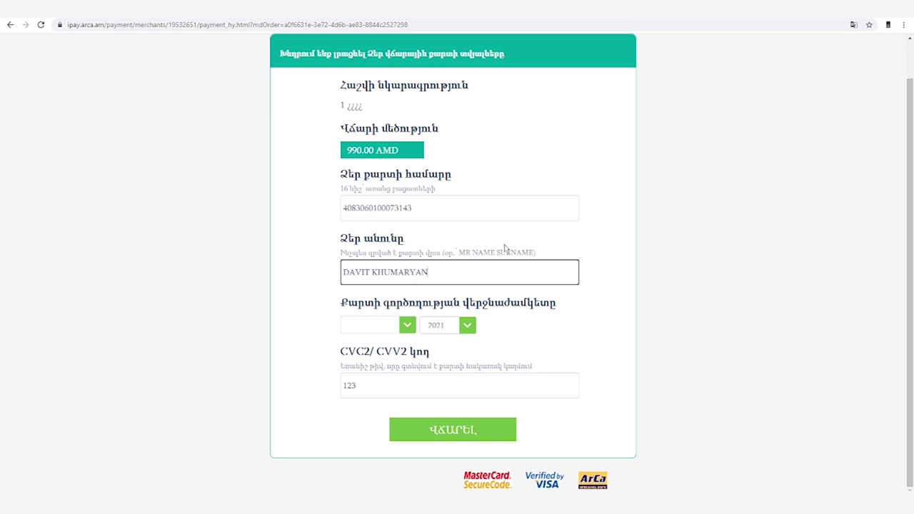
{"action": "left_click", "coordinate": [407, 327]}
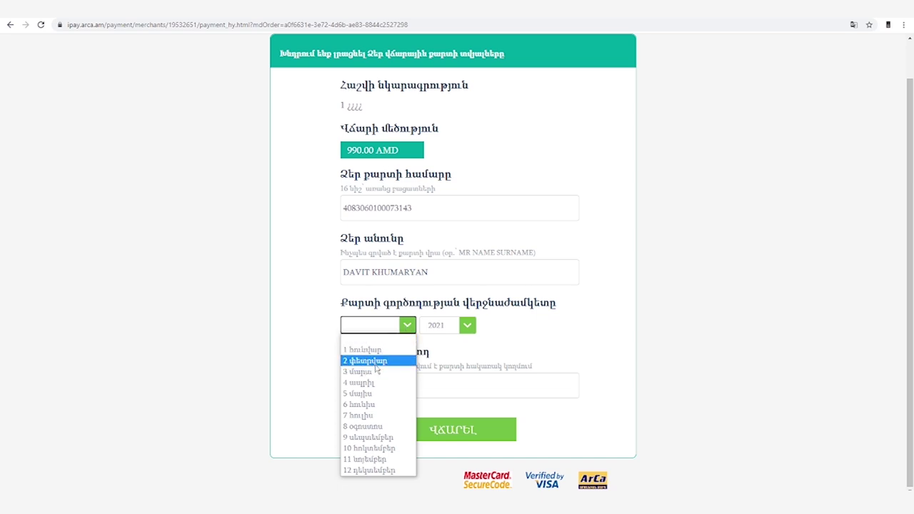
{"action": "left_click", "coordinate": [376, 362]}
{"action": "left_click", "coordinate": [463, 330]}
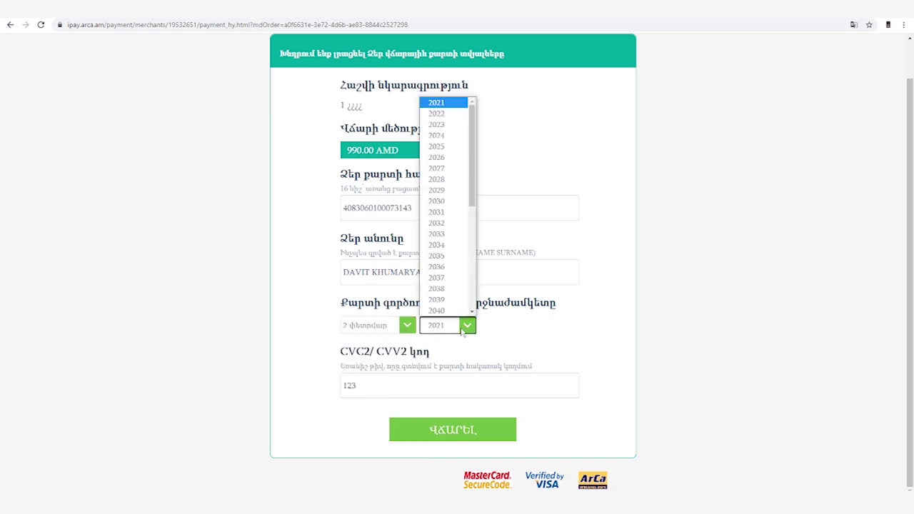
{"action": "left_click", "coordinate": [451, 126]}
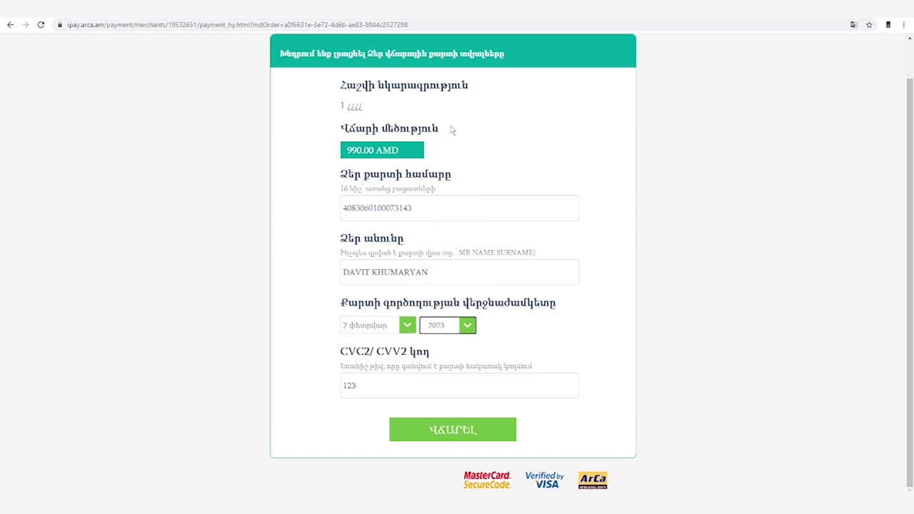
- Enter the security code, re-enter the rejected card number, and submit the 990 AMD payment
{"action": "left_click", "coordinate": [394, 386]}
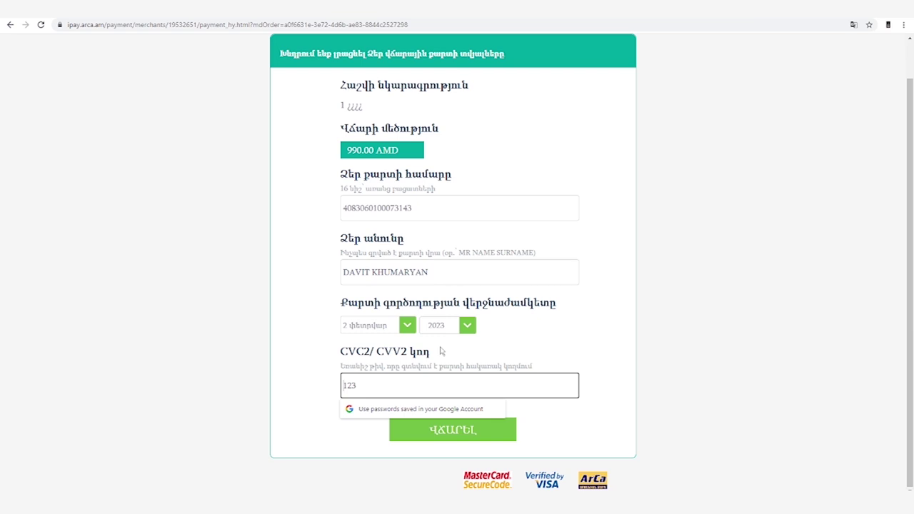
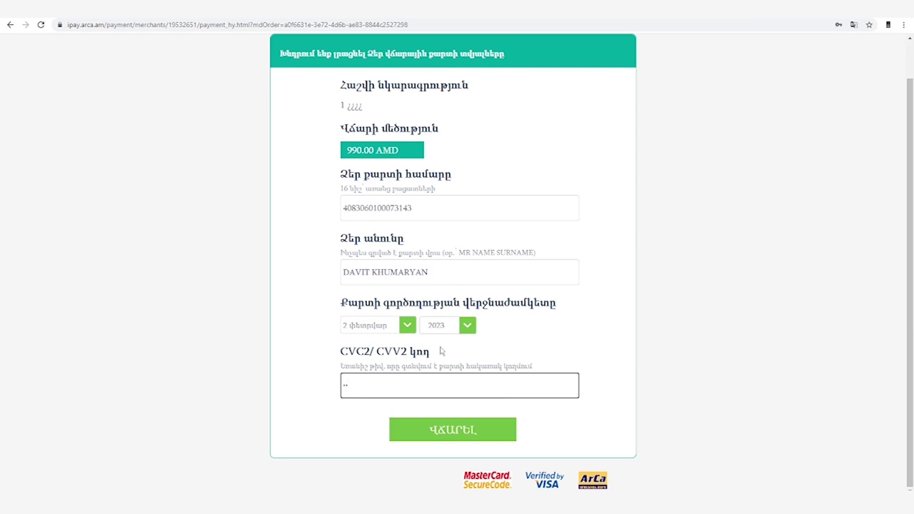
{"action": "left_click", "coordinate": [455, 437]}
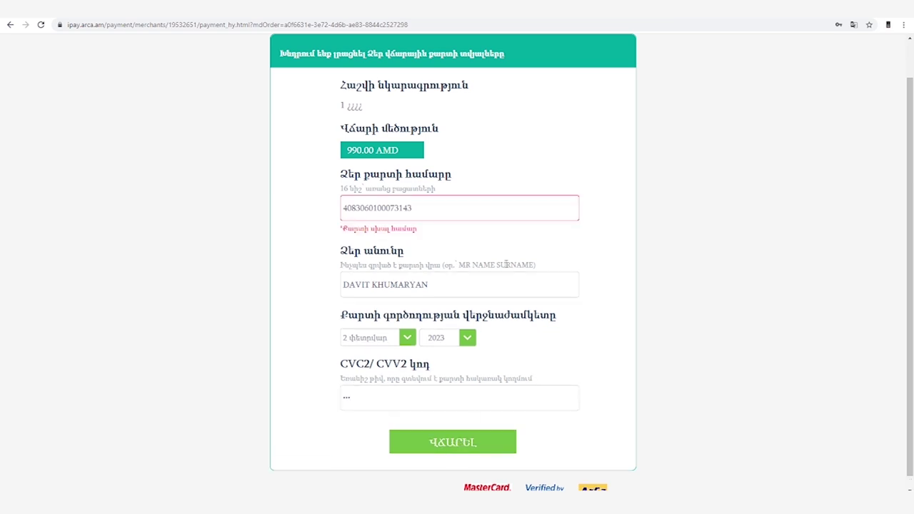
{"action": "left_click", "coordinate": [447, 207]}
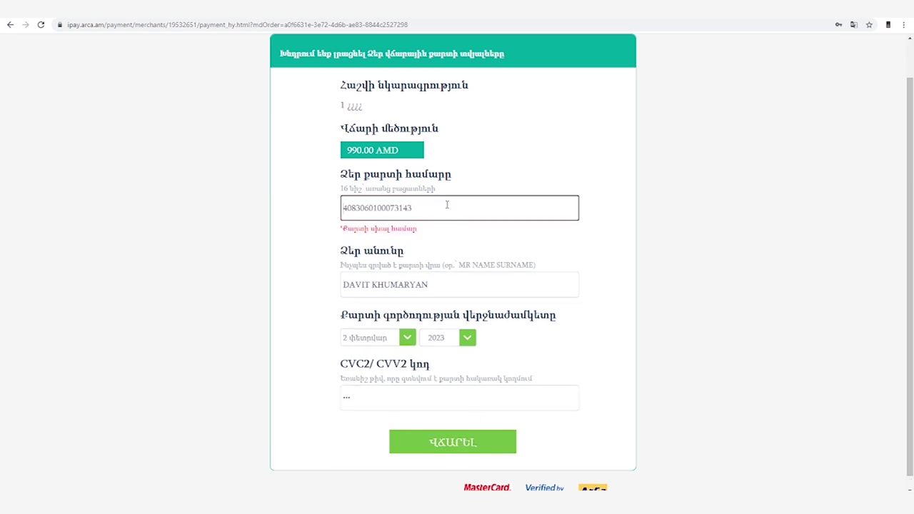
{"action": "key", "text": "ctrl+a"}
{"action": "type", "text": "40"}
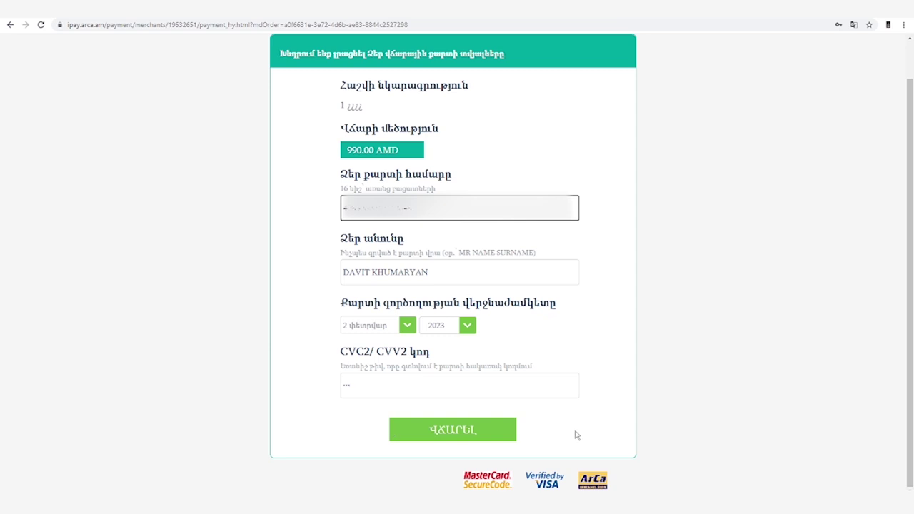
{"action": "left_click", "coordinate": [457, 437]}
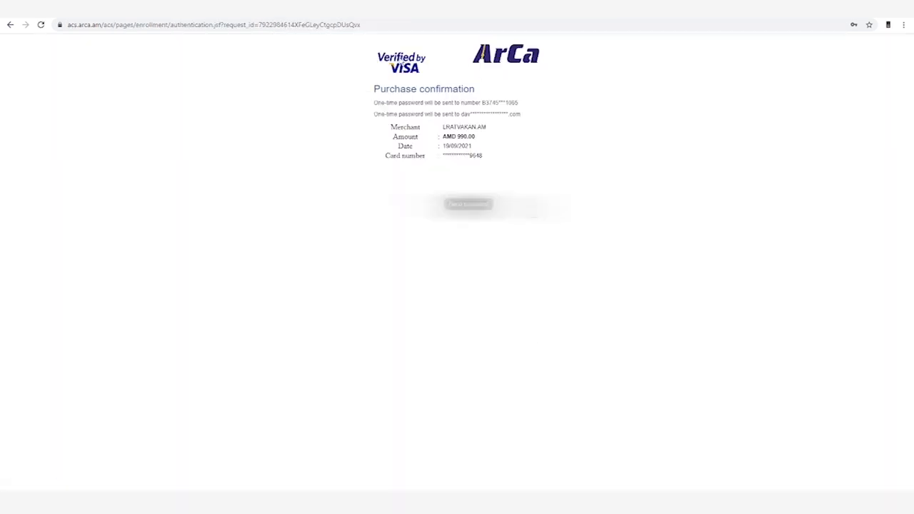
- Request a one-time password, enter the received code, and submit it to confirm the purchase
{"action": "left_click", "coordinate": [459, 205]}
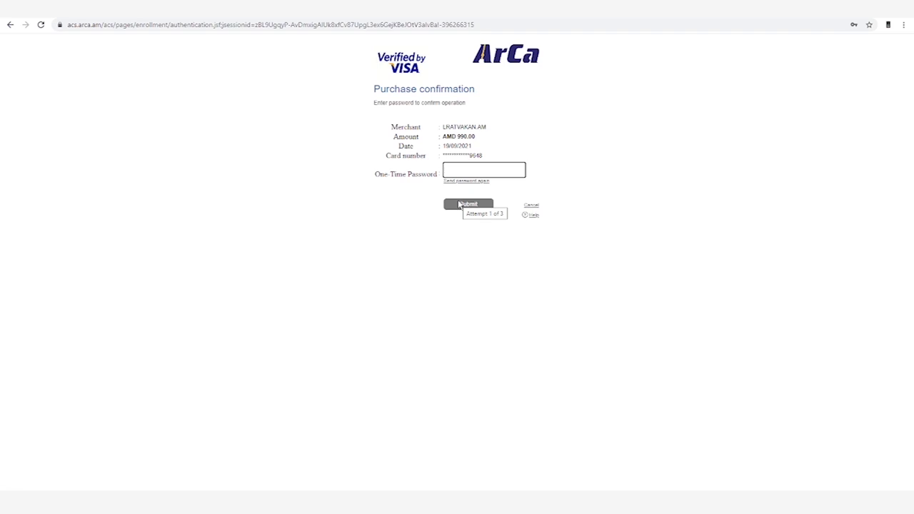
{"action": "left_click", "coordinate": [464, 205]}
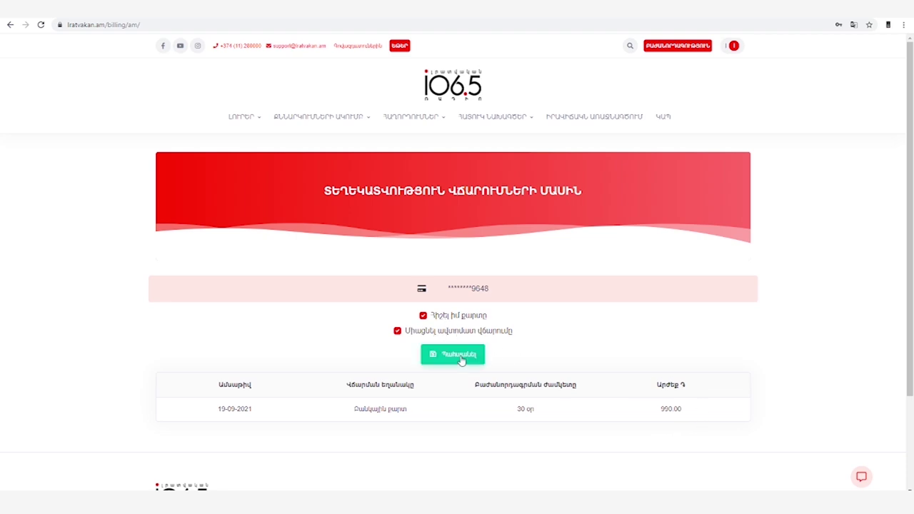
- Save the remember-card and auto-payment settings and go to the Profile page
{"action": "left_click", "coordinate": [462, 360]}
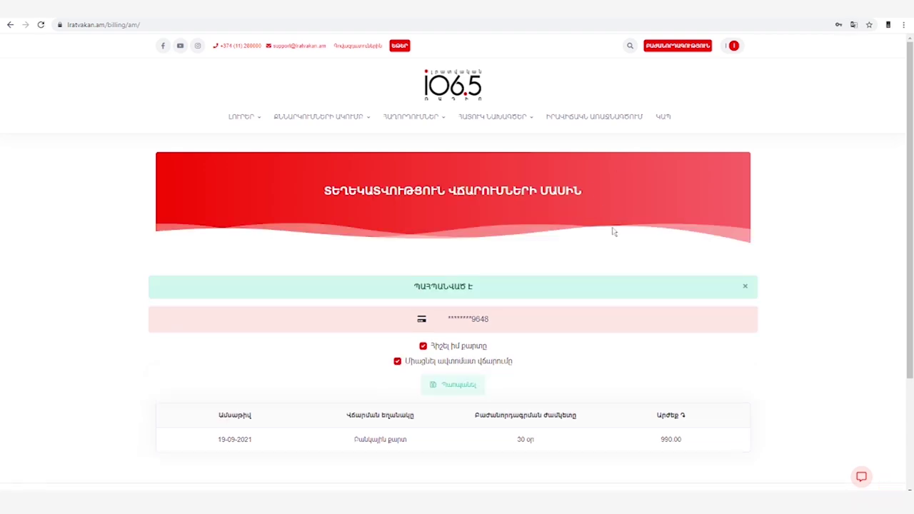
{"action": "left_click", "coordinate": [727, 46]}
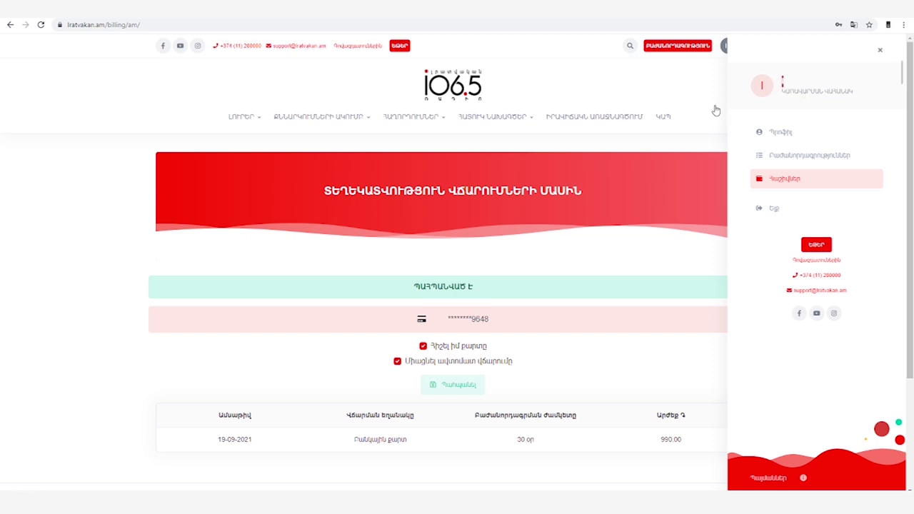
{"action": "left_click", "coordinate": [793, 132]}
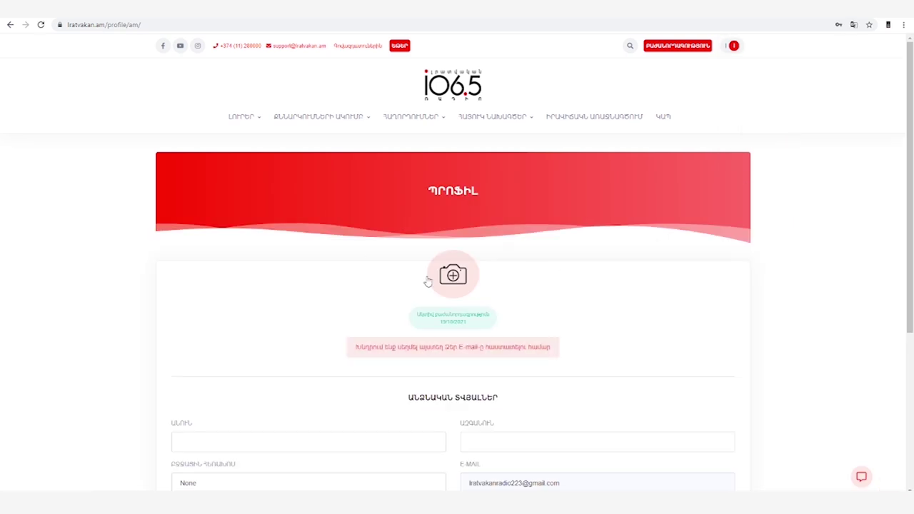
- Look over the profile, then follow the e-mail confirmation notice back to the home page
{"action": "scroll", "coordinate": [514, 350], "scroll_direction": "down", "scroll_amount": 3}
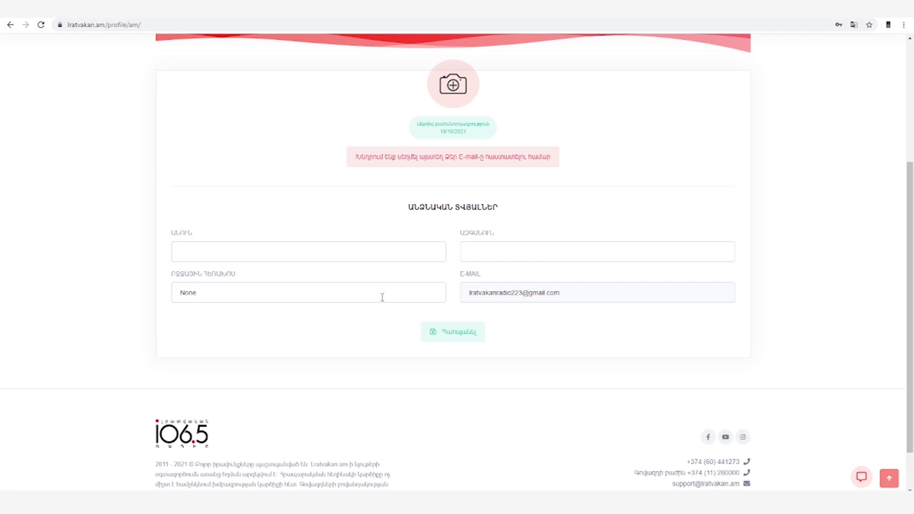
{"action": "scroll", "coordinate": [590, 285], "scroll_direction": "up", "scroll_amount": 3}
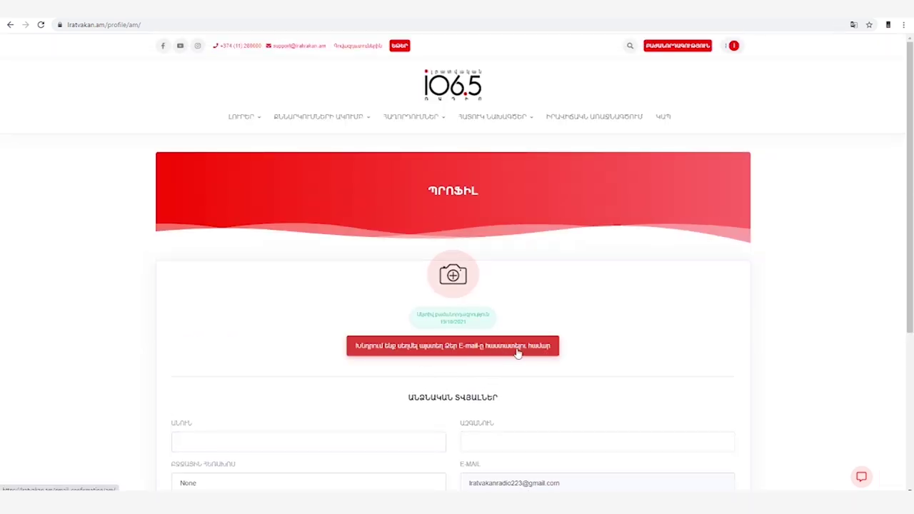
{"action": "scroll", "coordinate": [517, 353], "scroll_direction": "down", "scroll_amount": 1}
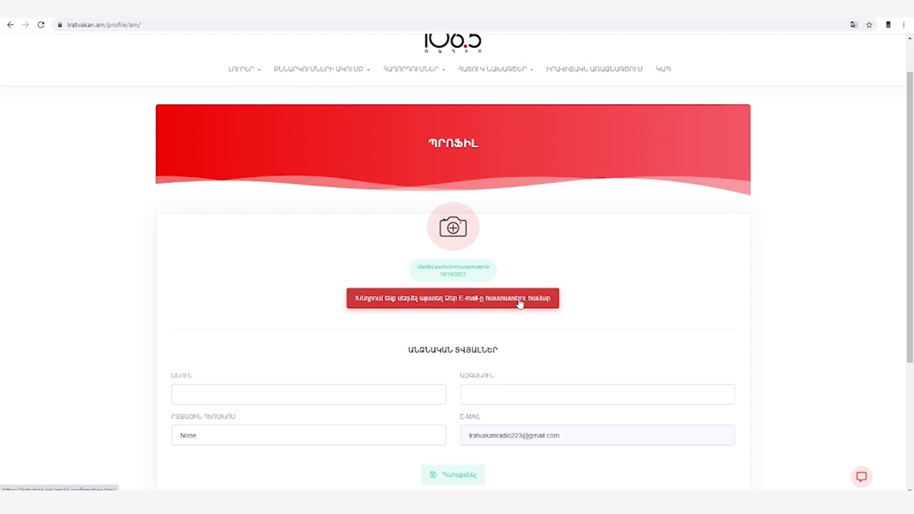
{"action": "left_click", "coordinate": [519, 303]}
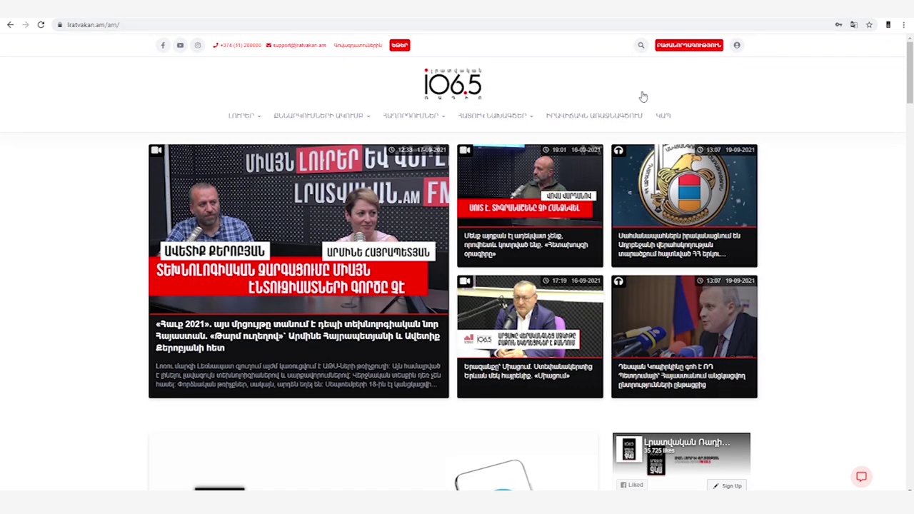
- Sign in with the saved account e-mail and password using the red Մուտք button
{"action": "left_click", "coordinate": [737, 46]}
{"action": "type", "text": "Irat"}
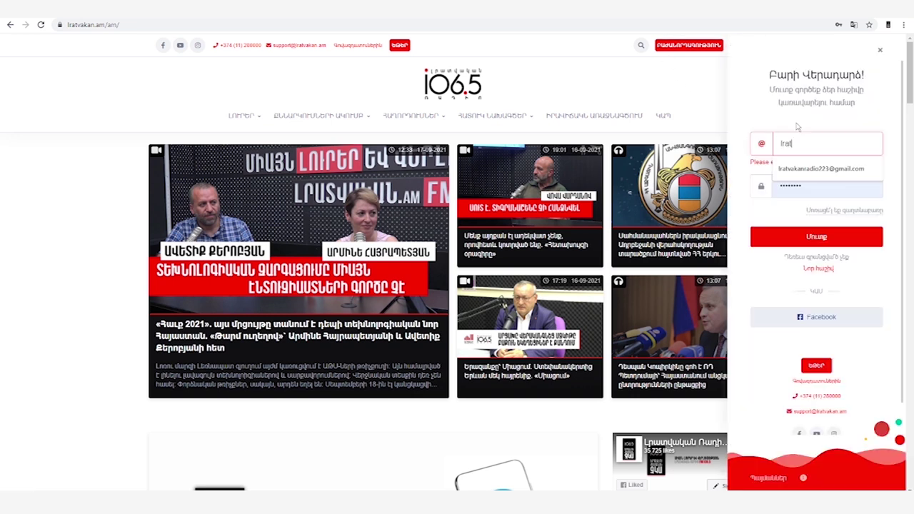
{"action": "left_click", "coordinate": [831, 169]}
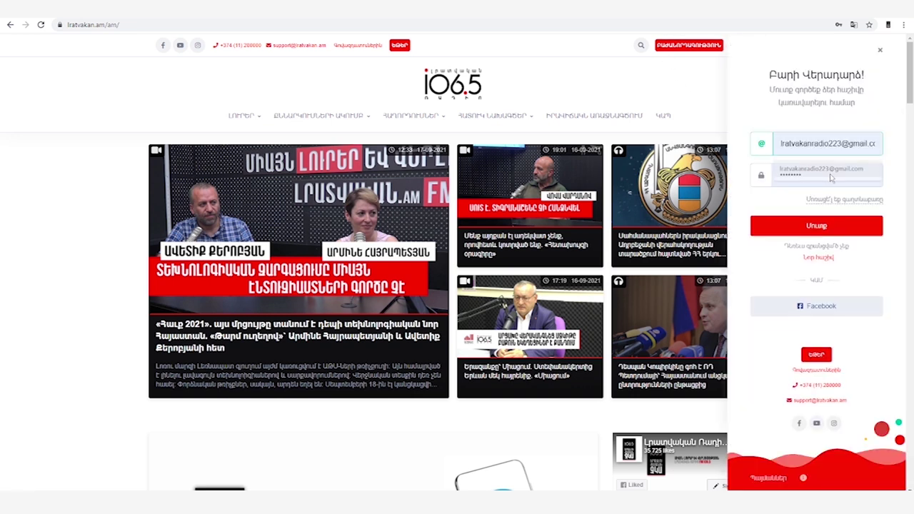
{"action": "left_click", "coordinate": [814, 174]}
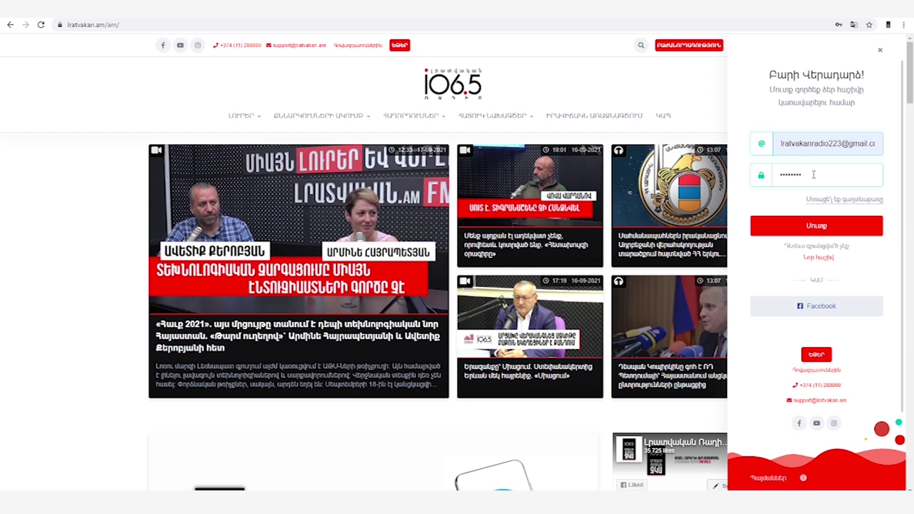
{"action": "left_click", "coordinate": [811, 225]}
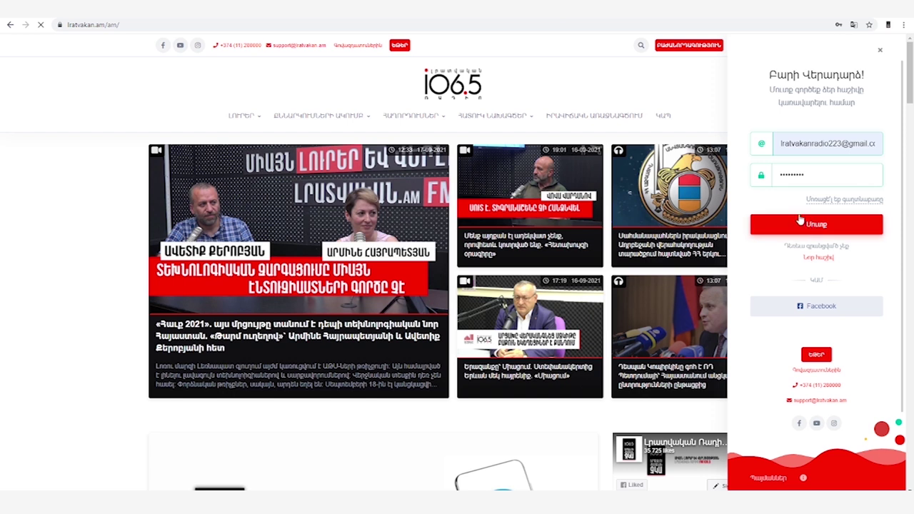